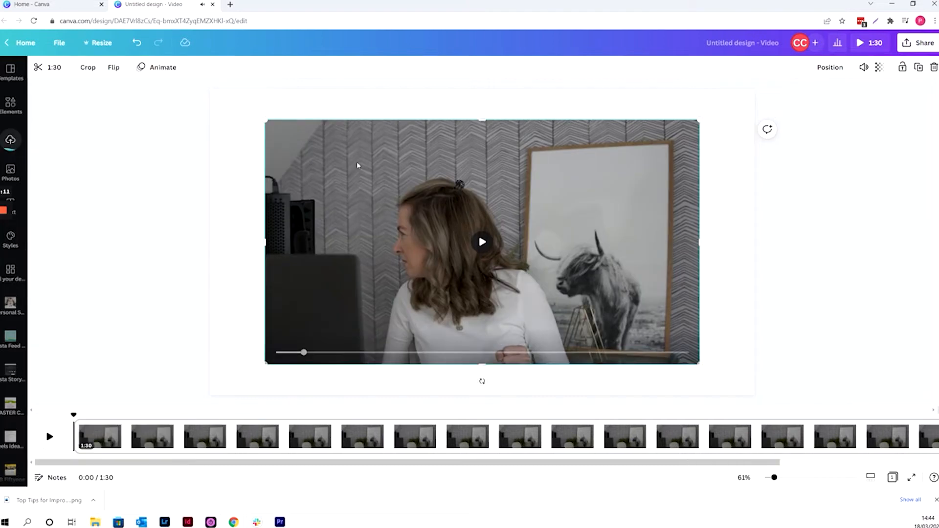
Enlarge the video clip to fill the whole canvas and check its volume setting
drag(264, 120, 210, 89)
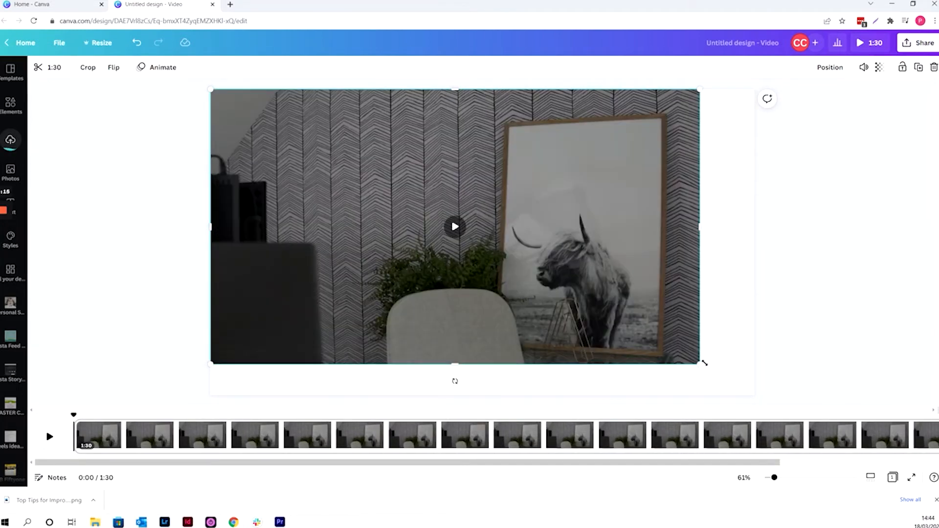
drag(701, 363, 754, 394)
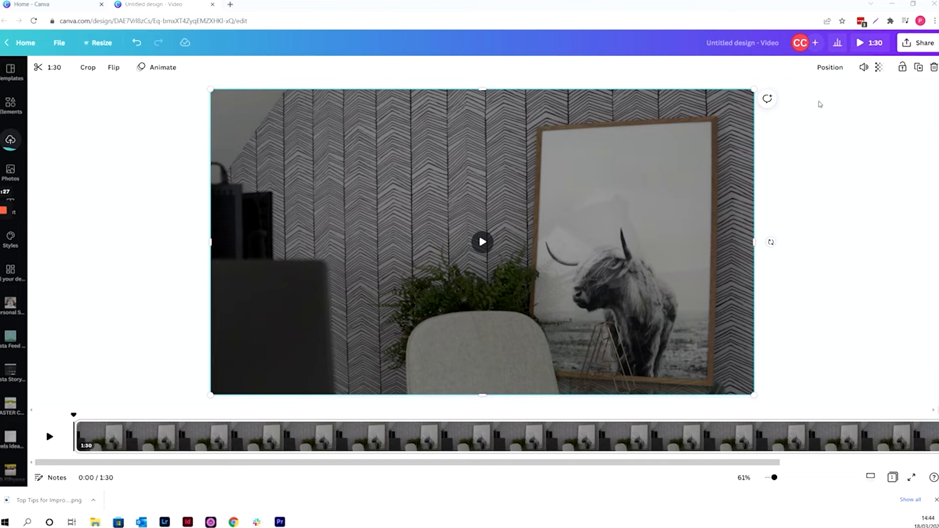
click(863, 69)
drag(815, 101, 774, 100)
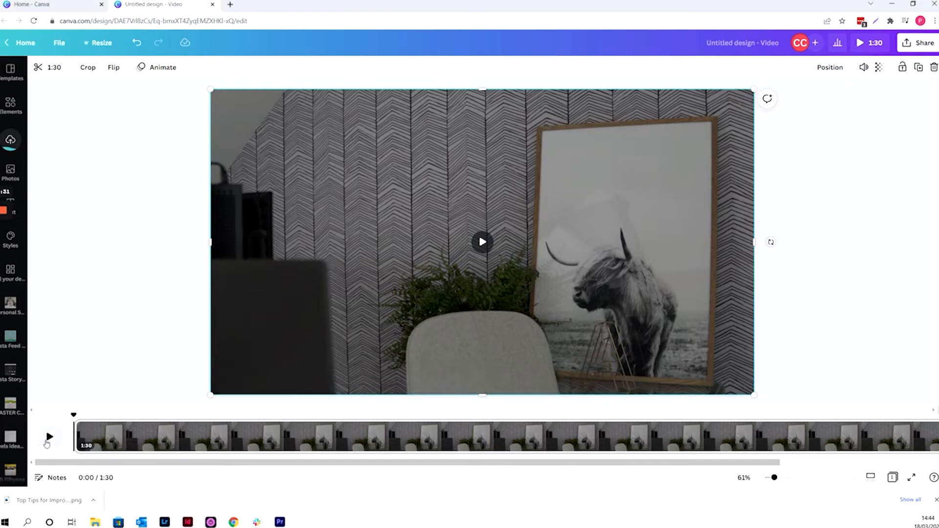
Find where the speech begins and trim the unused opening, leaving the video 1:06 long
click(48, 439)
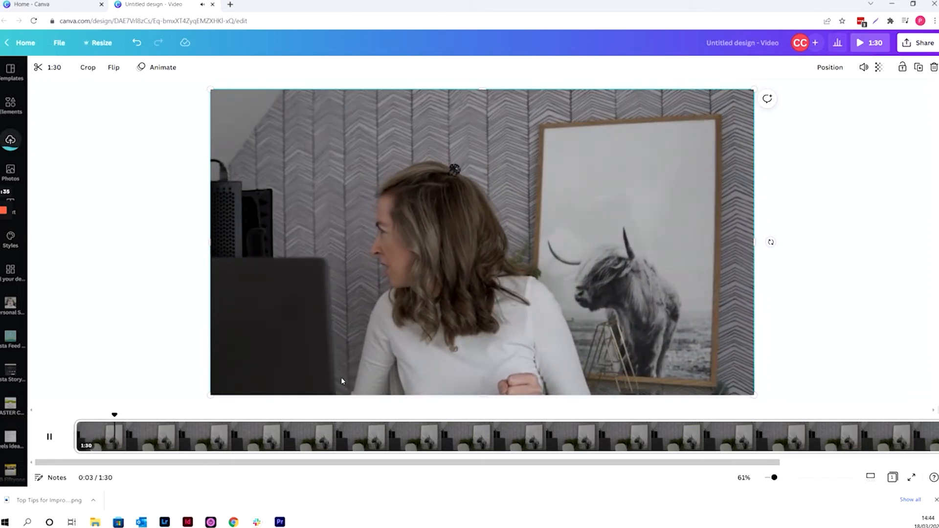
drag(136, 414, 215, 414)
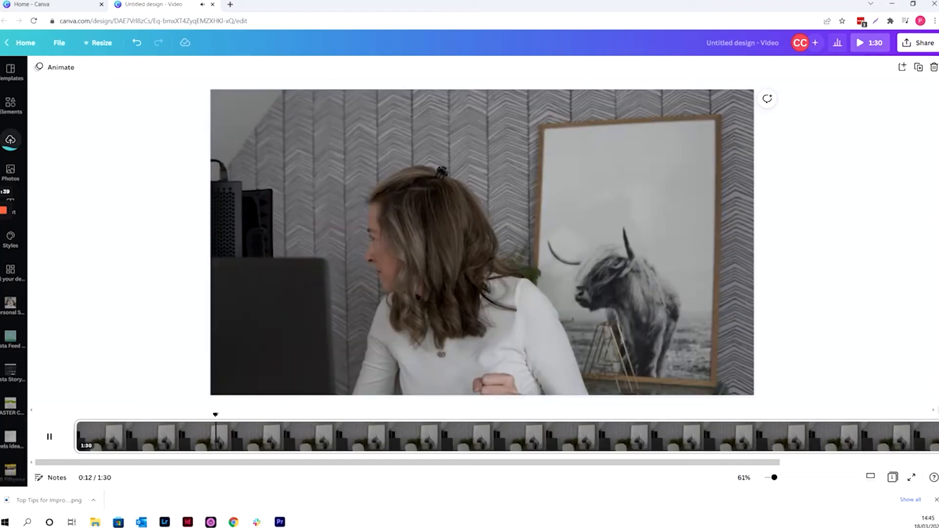
click(253, 417)
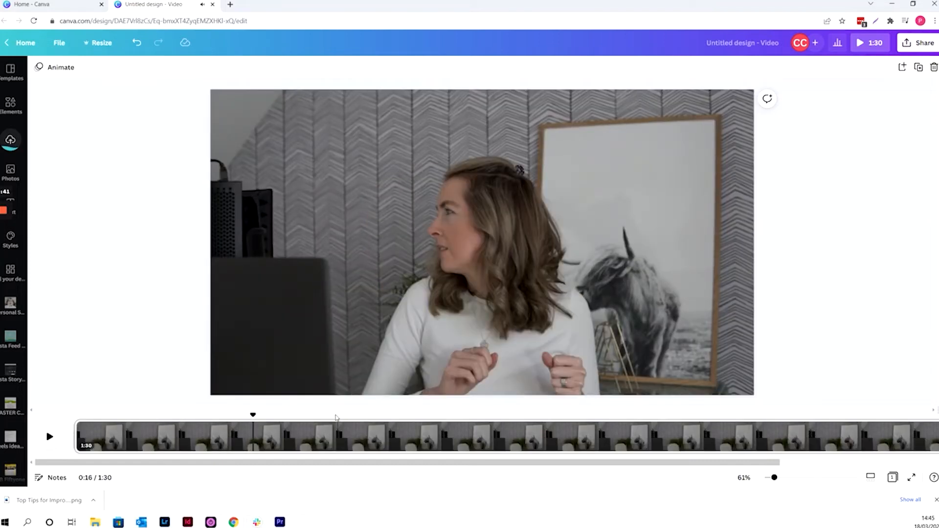
click(309, 415)
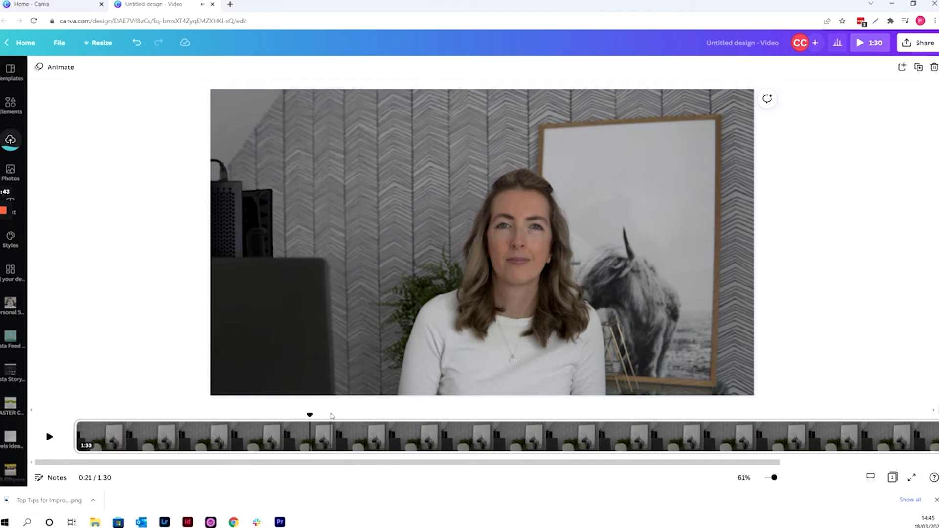
mouse_move(309, 415)
mouse_down()
mouse_move(322, 415)
mouse_move(304, 415)
mouse_up()
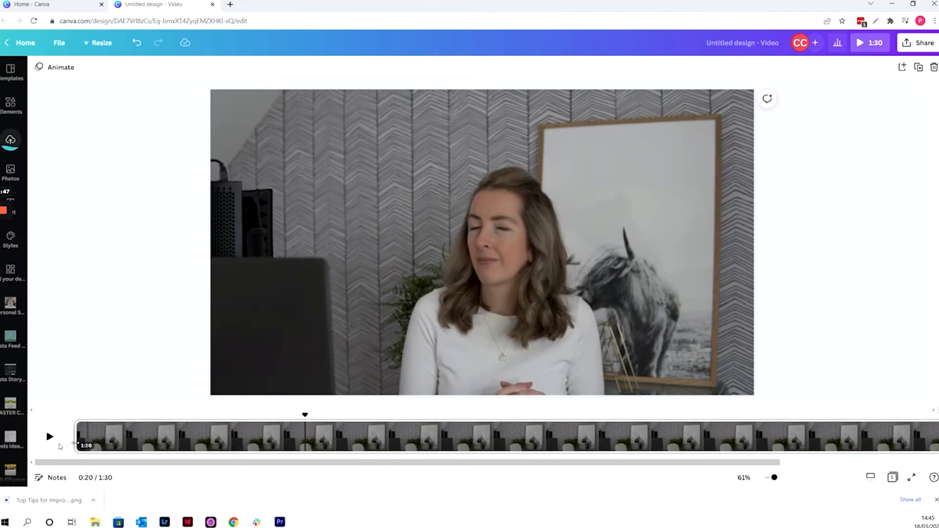
click(55, 436)
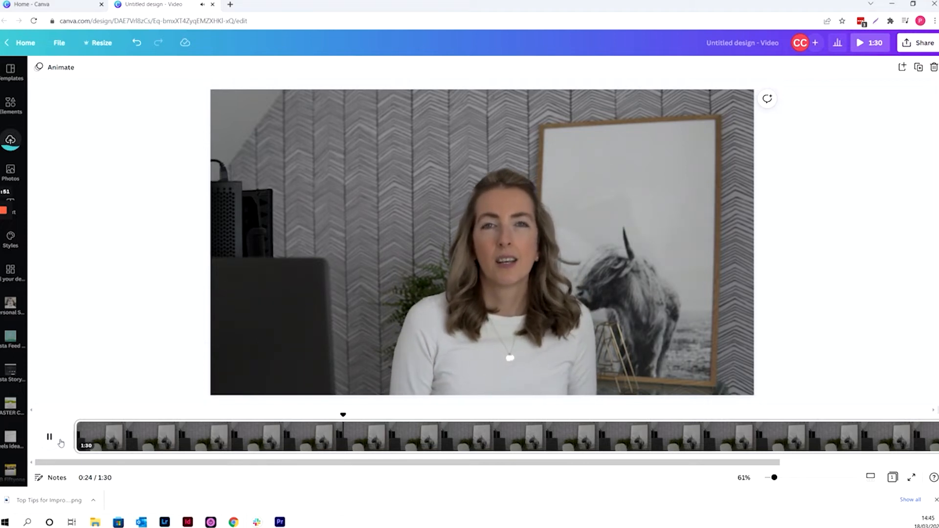
click(59, 441)
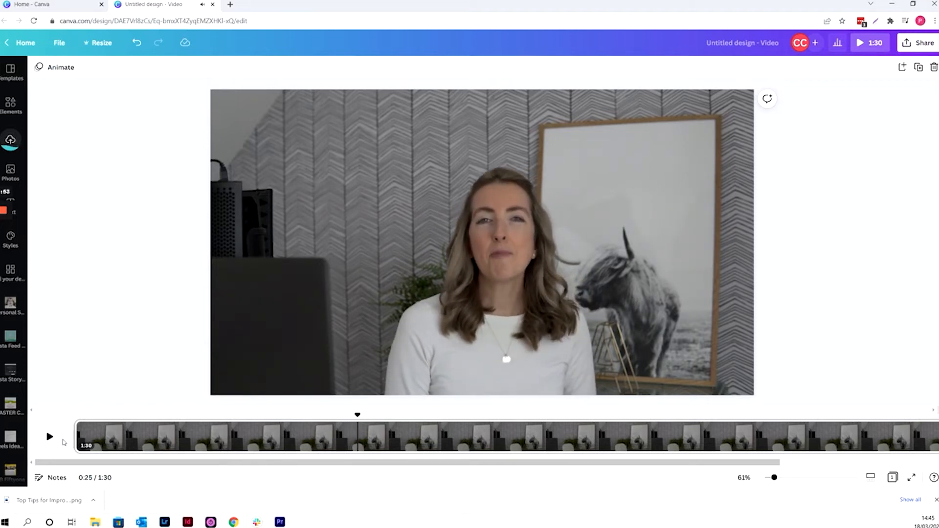
drag(78, 436, 343, 437)
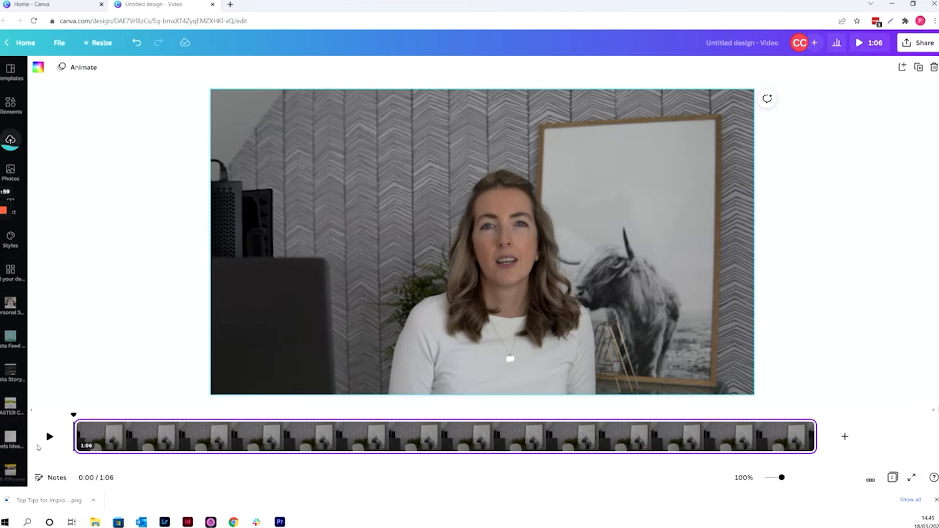
Play the trimmed video to about 0:06 and split it at that point
click(49, 436)
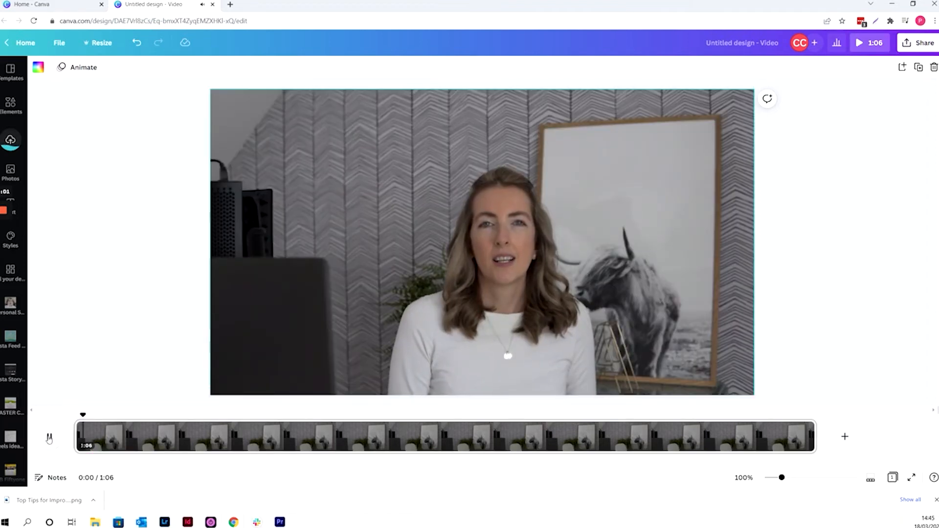
click(49, 436)
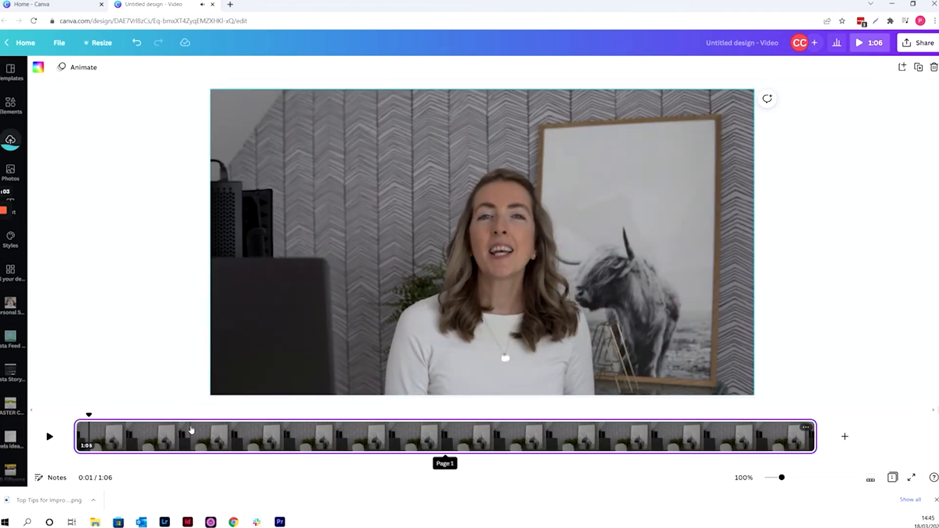
click(51, 436)
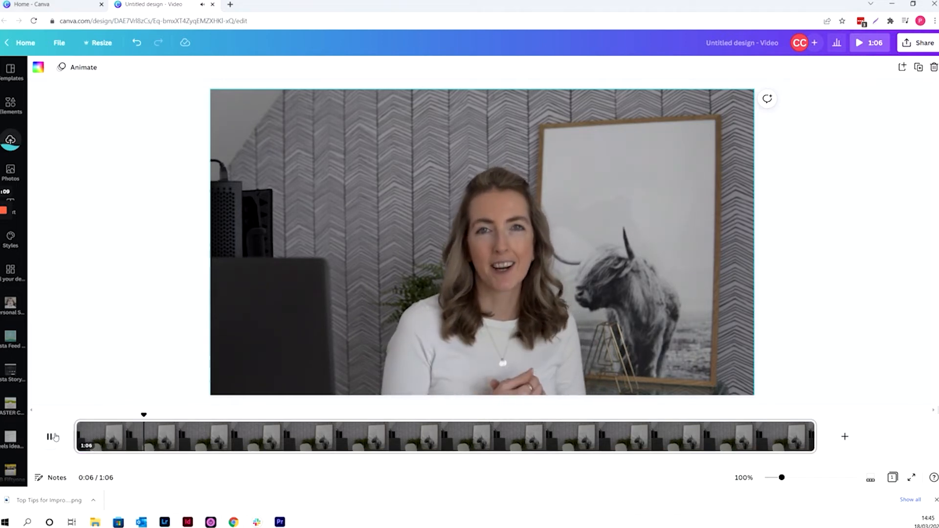
click(51, 436)
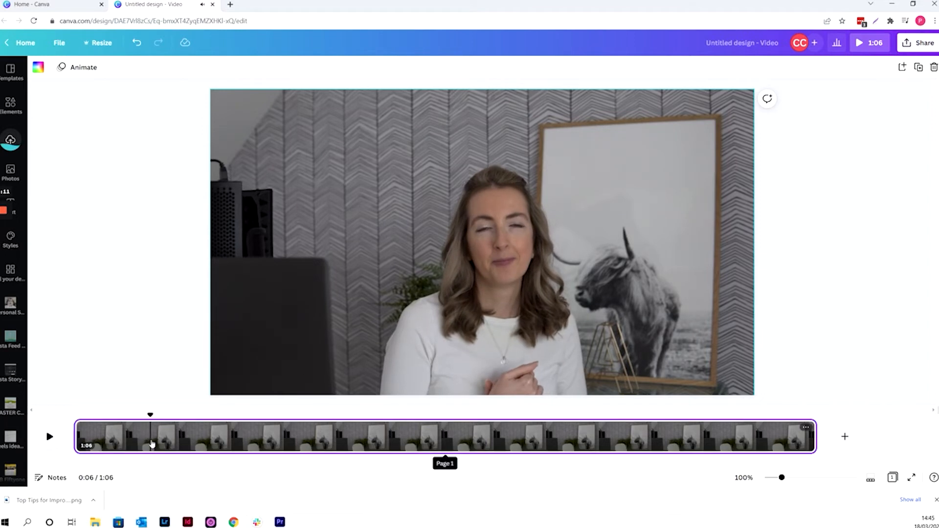
right_click(152, 443)
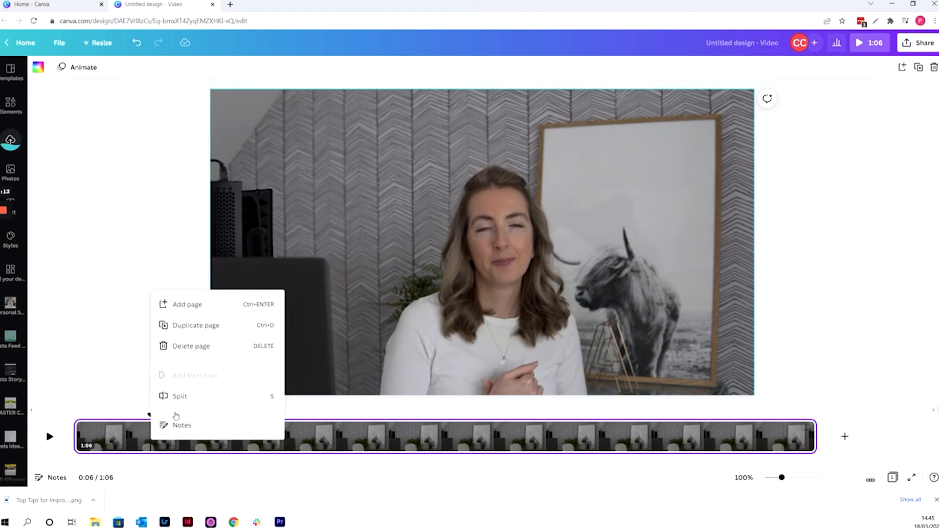
click(178, 396)
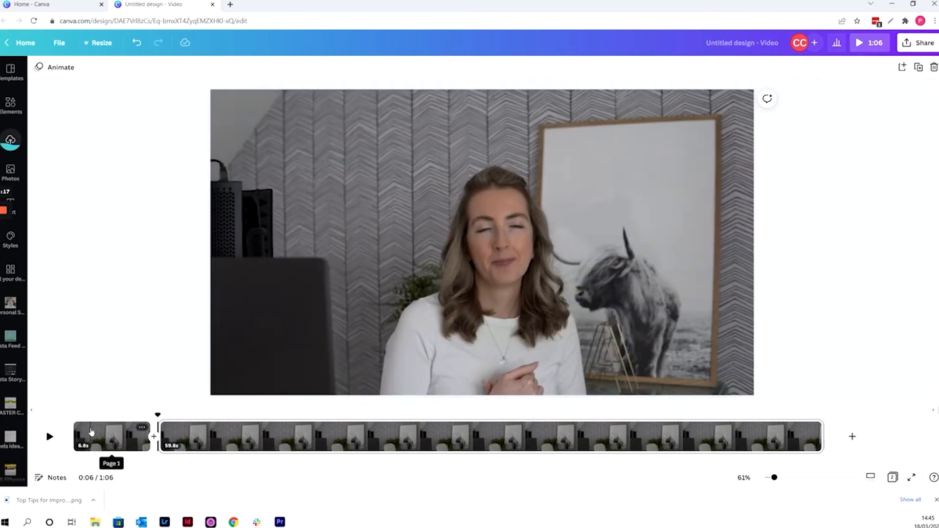
click(82, 431)
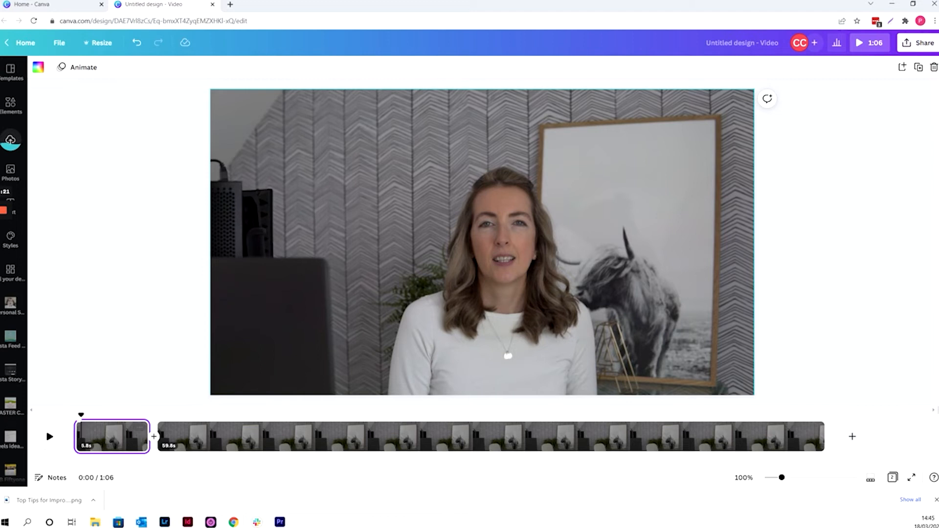
click(139, 429)
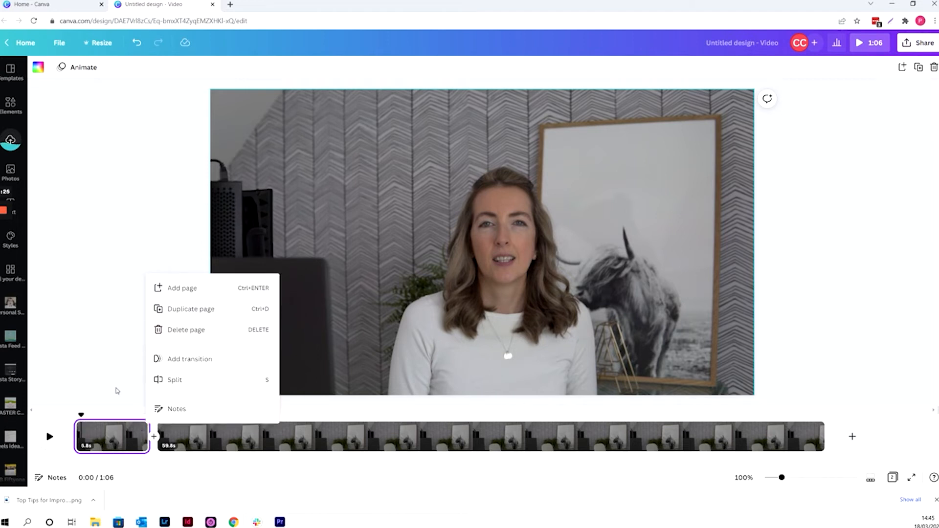
click(117, 390)
Trim about one second from the start of the first clip, making it 5.8 s long
click(74, 433)
drag(74, 431, 80, 431)
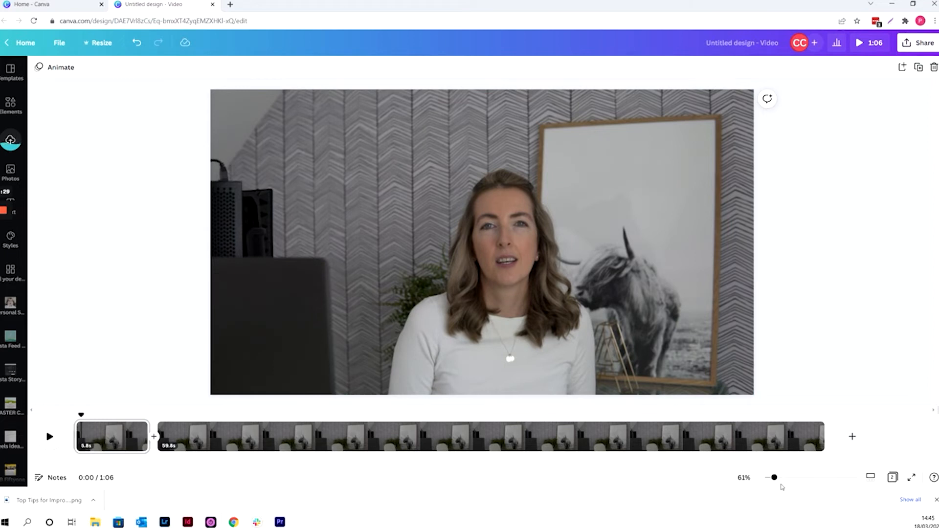
drag(775, 480, 776, 480)
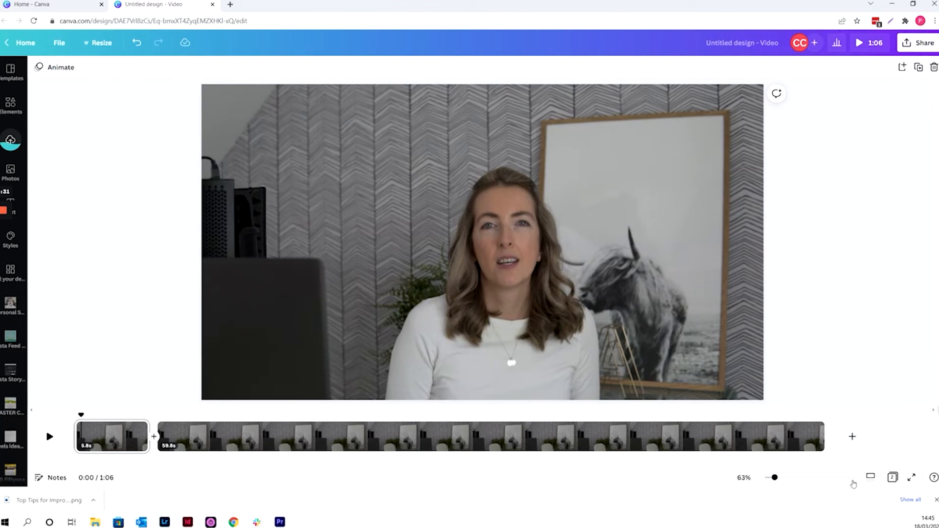
click(870, 479)
drag(783, 480, 832, 478)
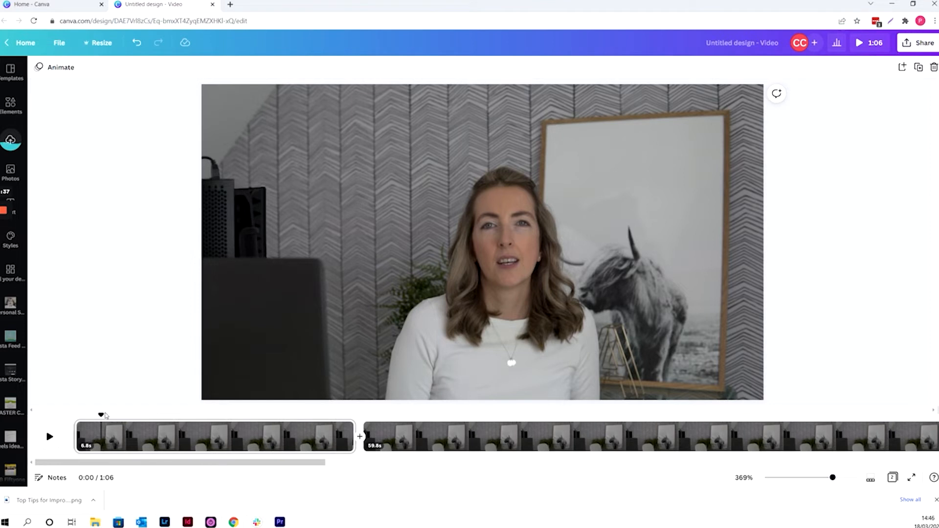
drag(101, 414, 115, 414)
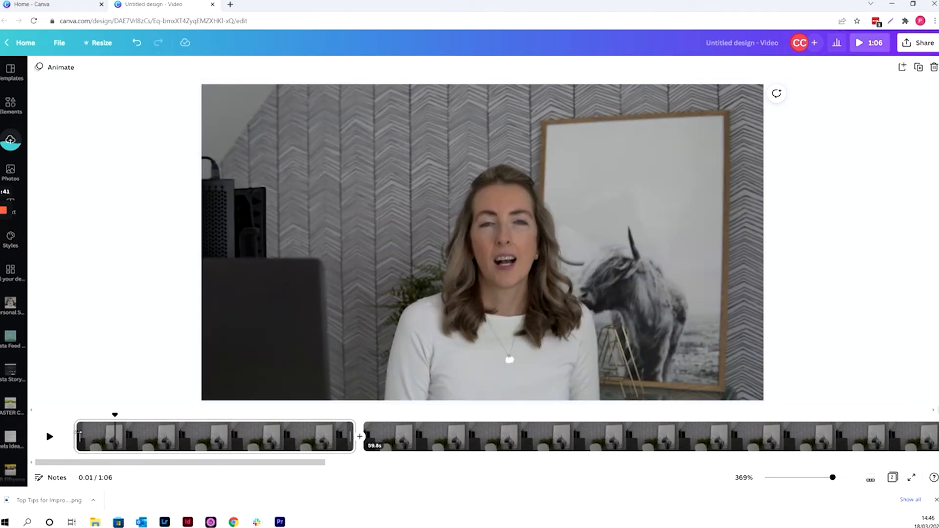
drag(79, 436, 116, 435)
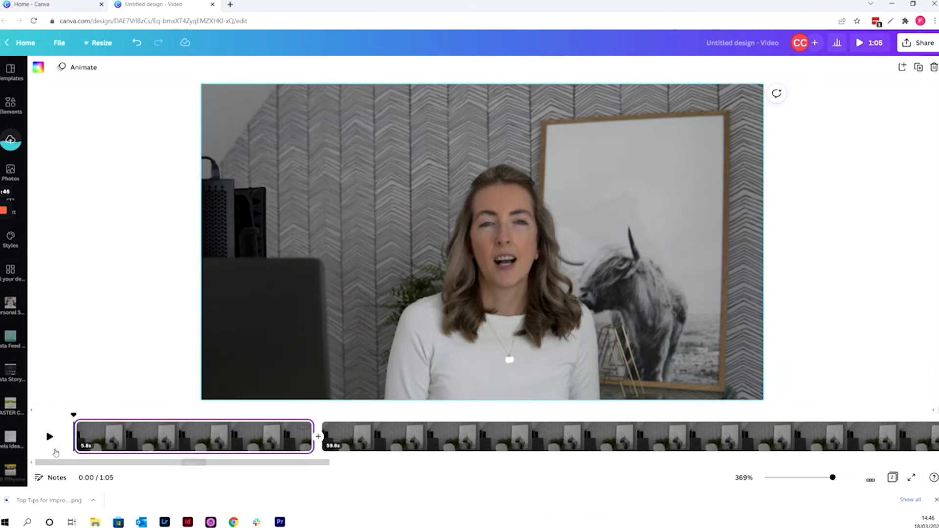
Play the first clip to the end of the speech and trim its end to 5.5 s
click(49, 438)
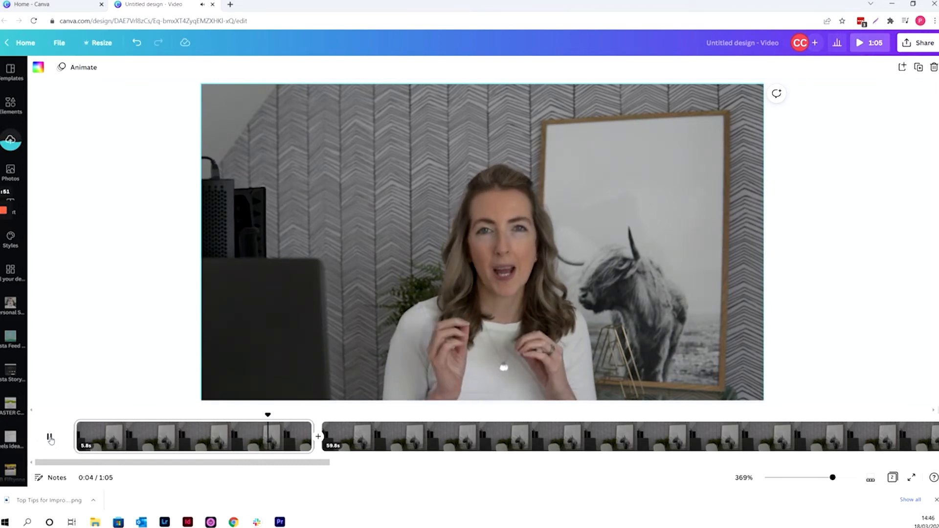
click(49, 438)
click(49, 438)
click(49, 438)
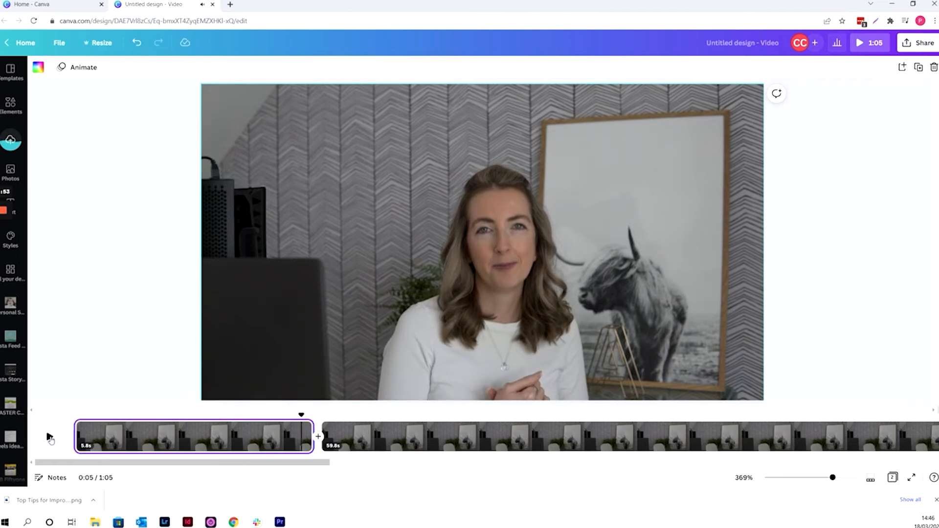
drag(312, 434, 309, 435)
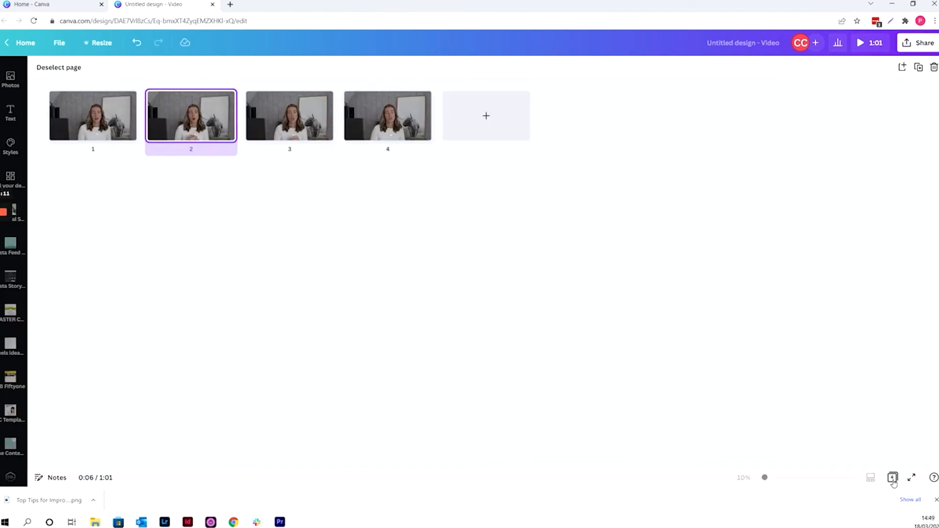
click(892, 478)
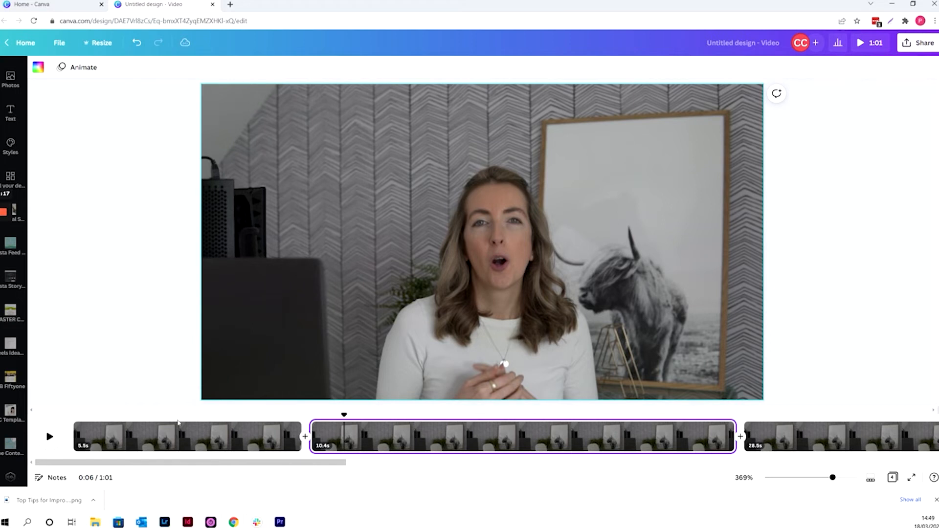
Add a paragraph text box to the first clip and place it on the wall beside the speaker
click(97, 425)
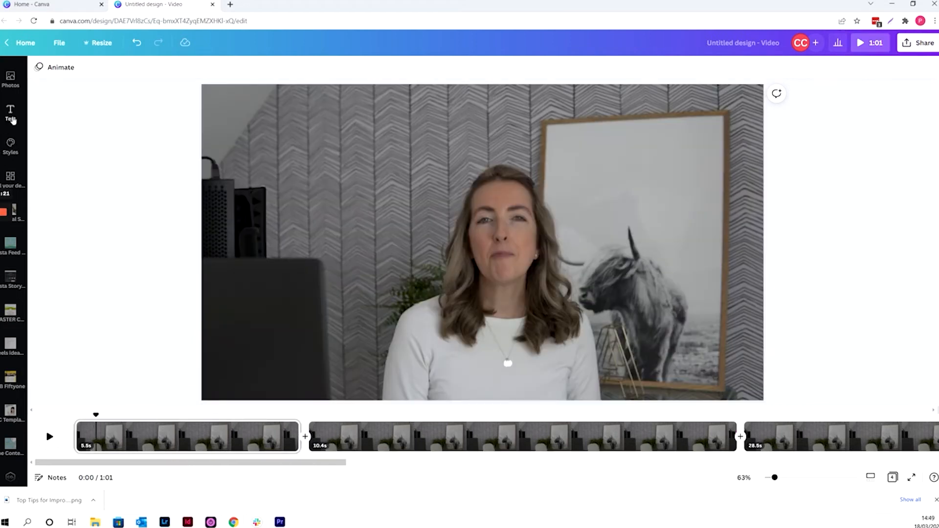
key(t)
double_click(494, 242)
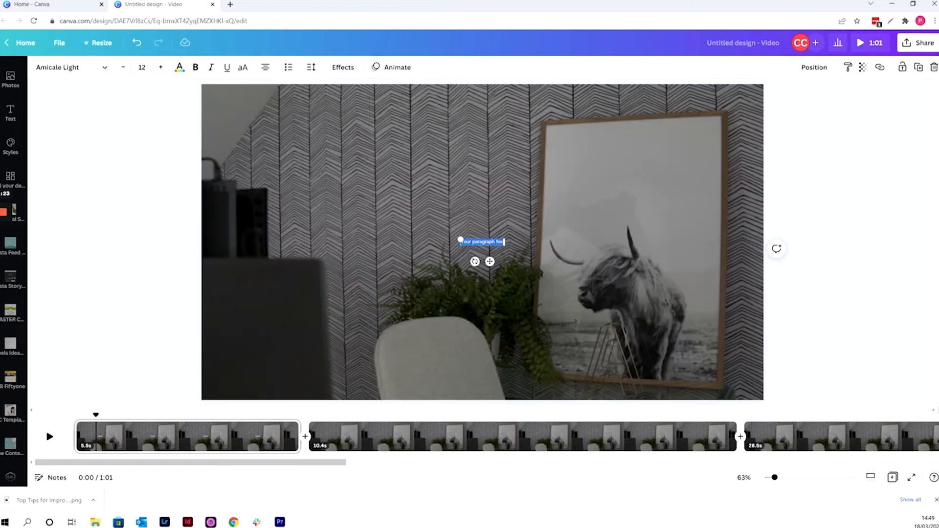
drag(490, 261, 389, 269)
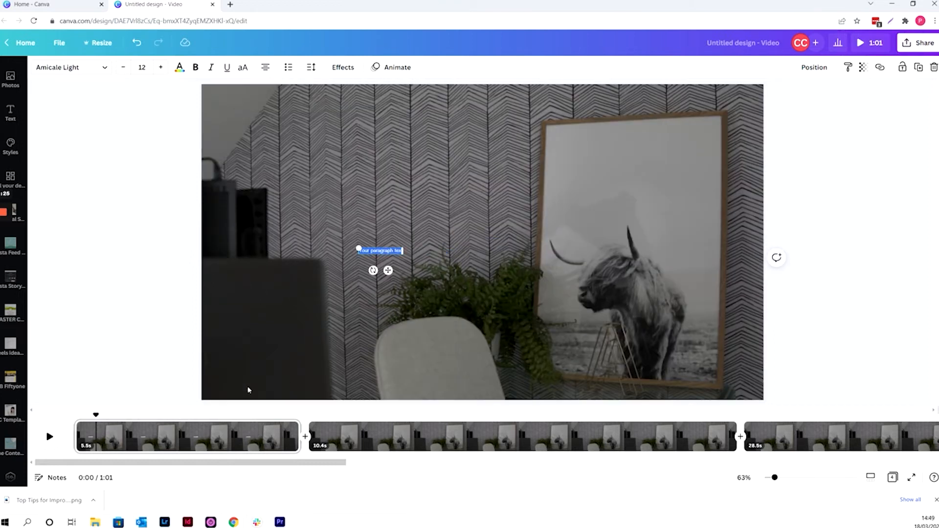
Move the playhead near the start of the first clip and enlarge the text to size 38.3
click(99, 424)
mouse_move(99, 414)
mouse_down()
mouse_move(141, 413)
mouse_move(84, 414)
mouse_up()
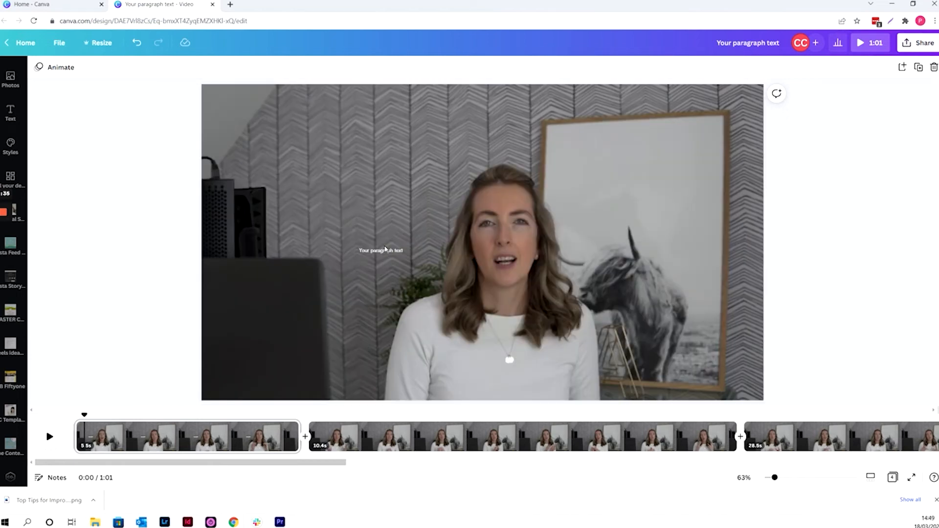
click(384, 251)
drag(359, 249, 263, 236)
Set the text's font to P22 Underground Regular and select all of its placeholder wording
double_click(379, 251)
click(57, 67)
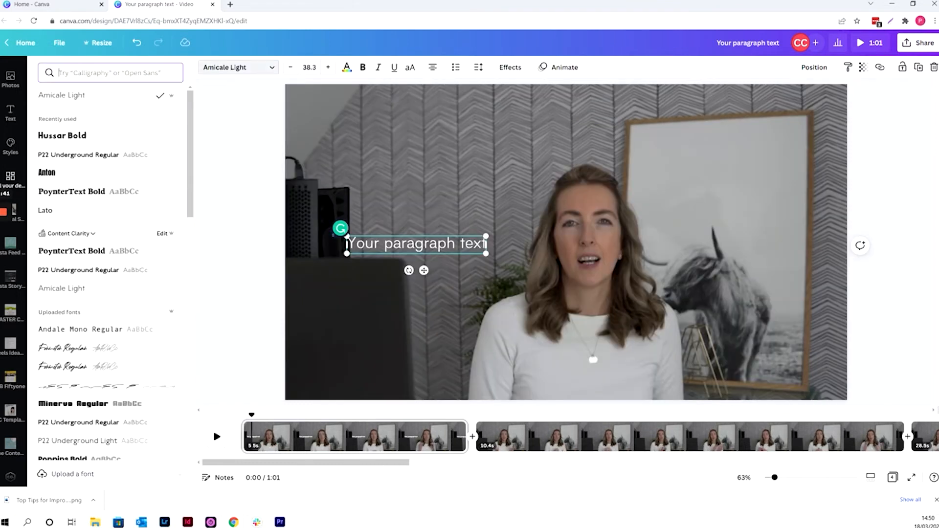
click(81, 155)
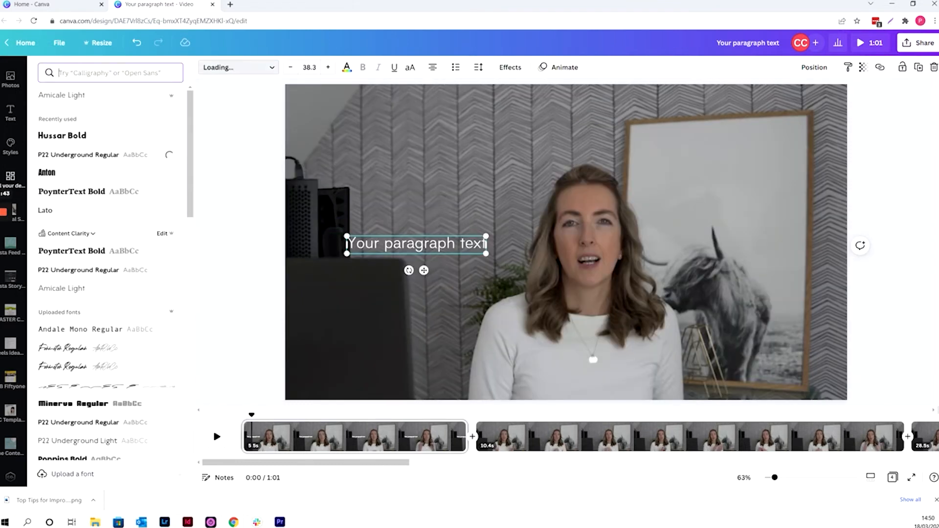
drag(353, 245, 480, 245)
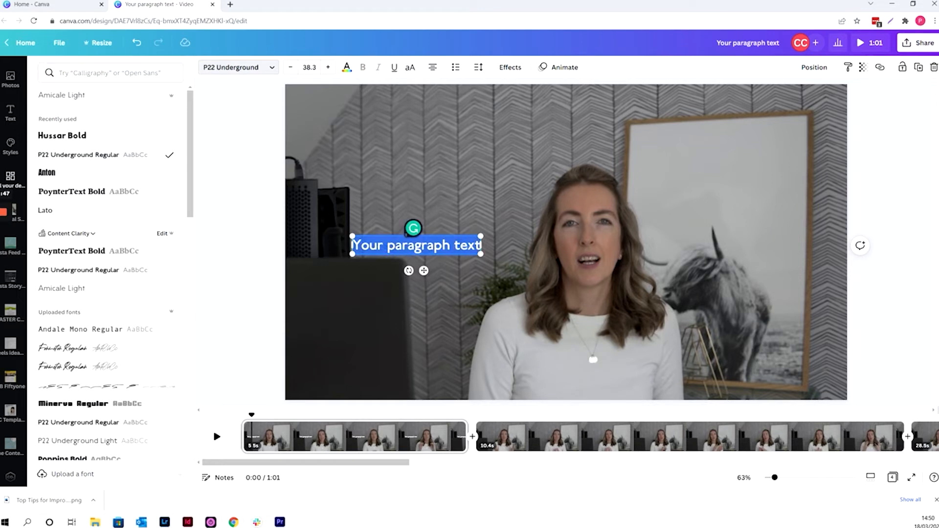
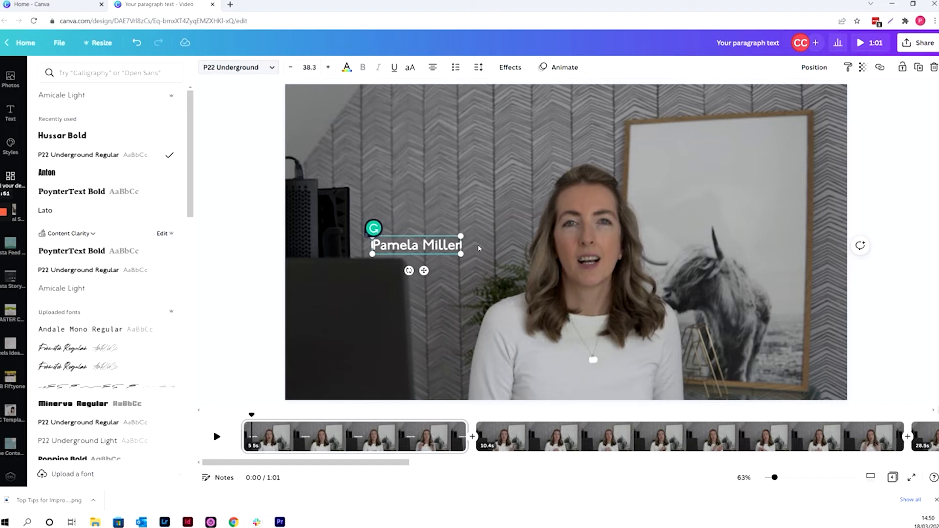
key(Return)
text(@)
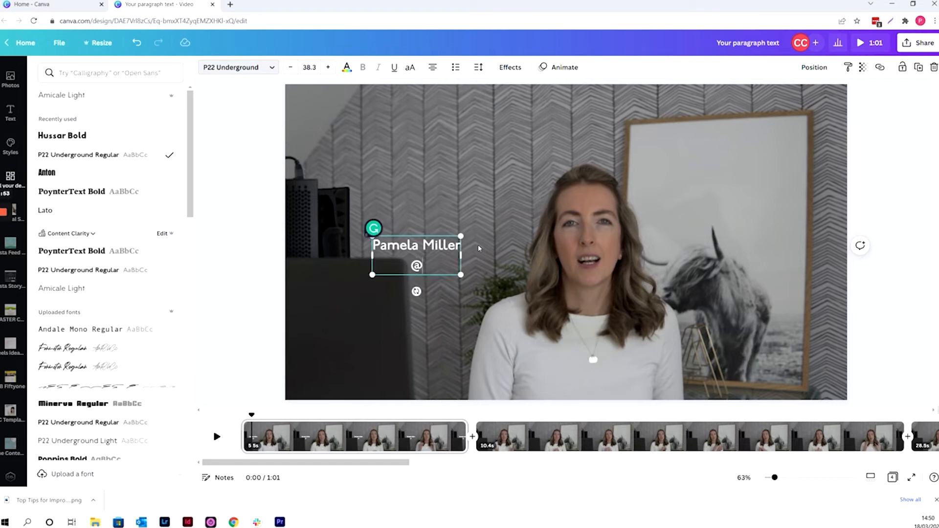
text(ContentC)
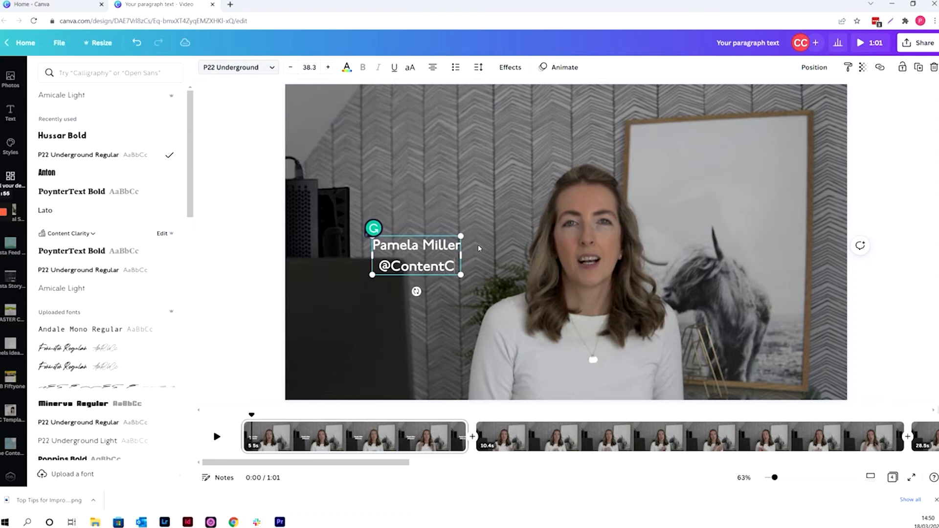
text(larity)
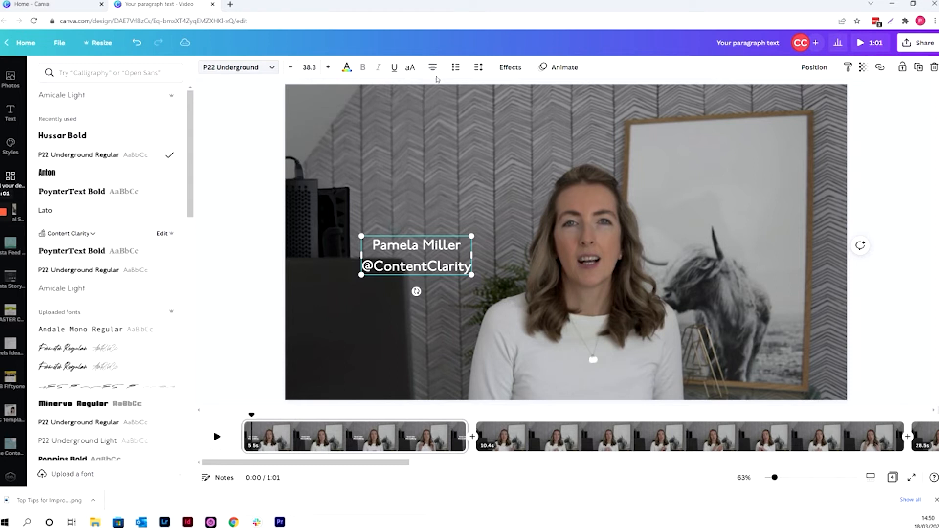
Enlarge the name caption to size 48.1, left-align it, and move it to the lower-left corner of the video frame
drag(471, 236, 499, 227)
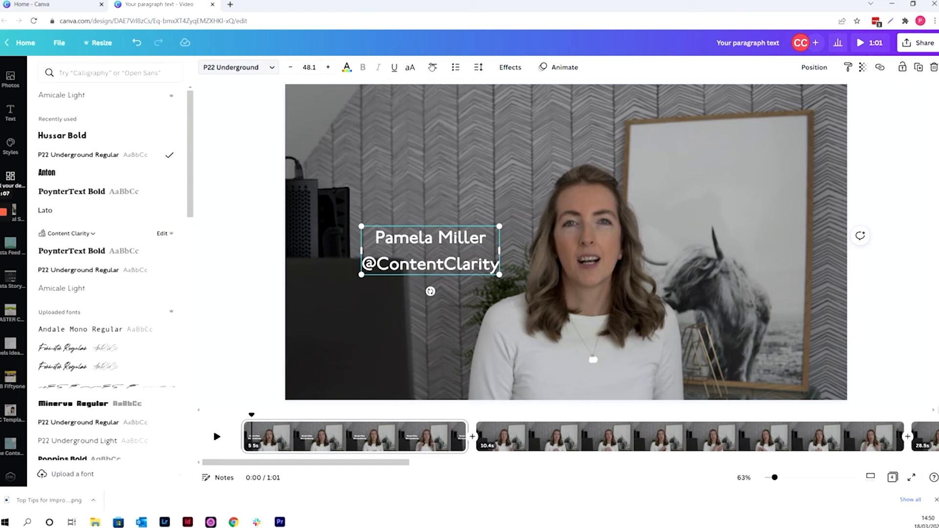
click(432, 67)
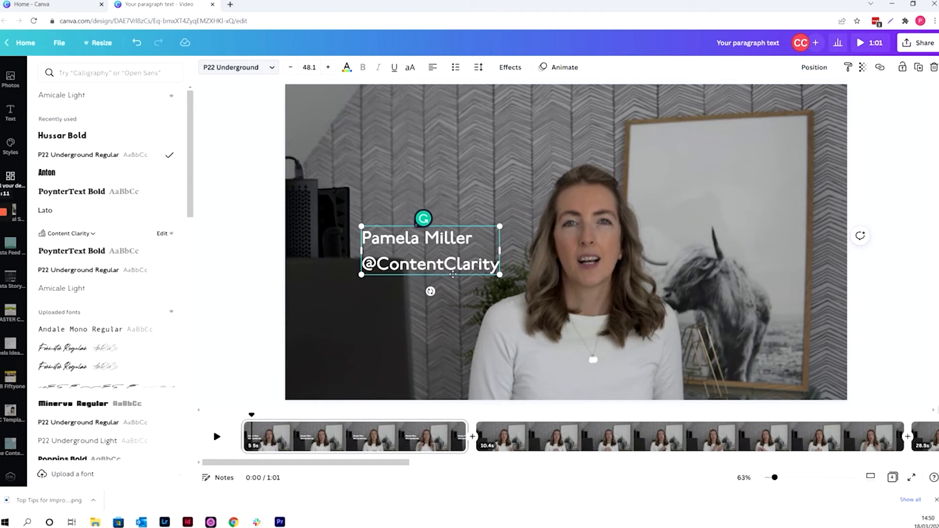
drag(452, 275, 409, 352)
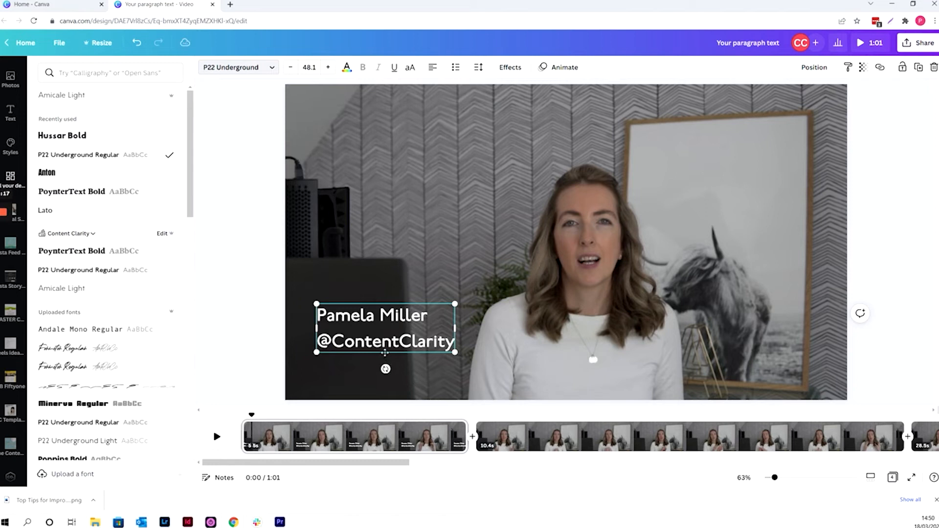
drag(385, 352, 375, 378)
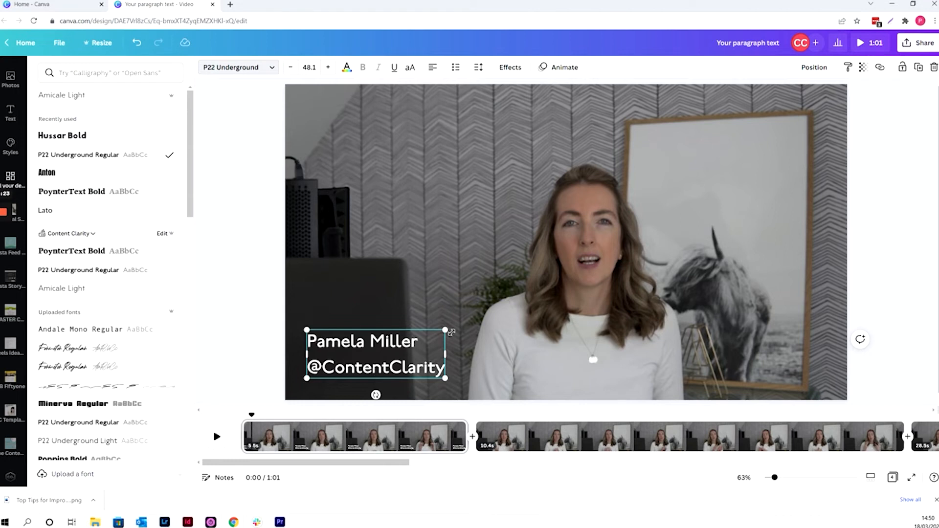
Apply the Fade text animation to the name caption and briefly play the first clip to preview it
click(557, 71)
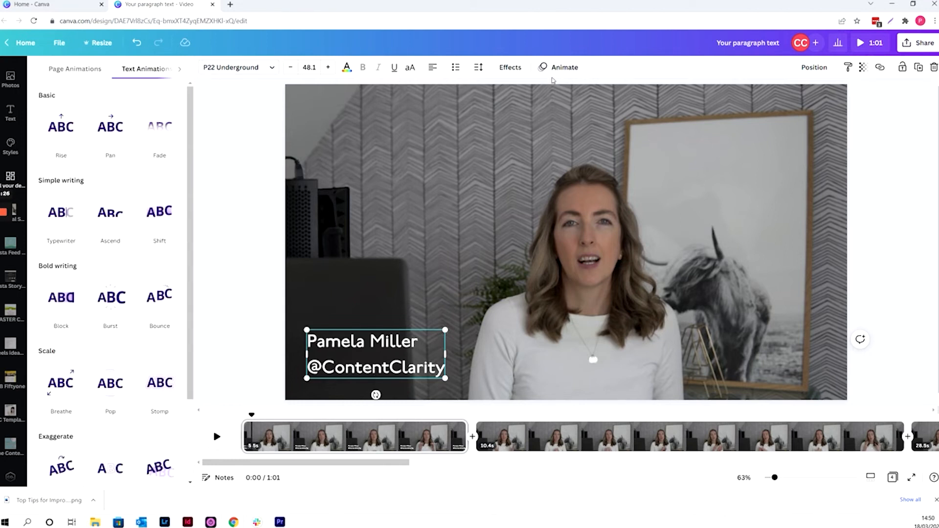
click(161, 137)
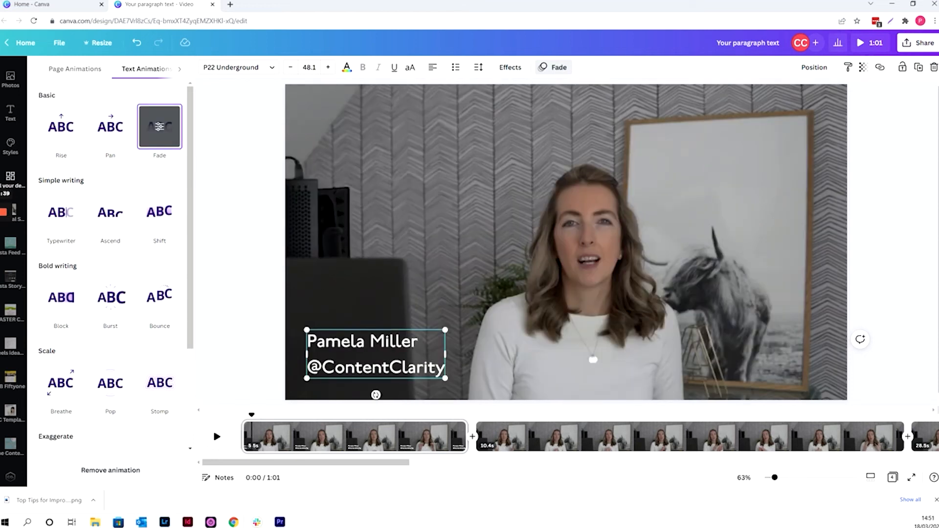
click(217, 437)
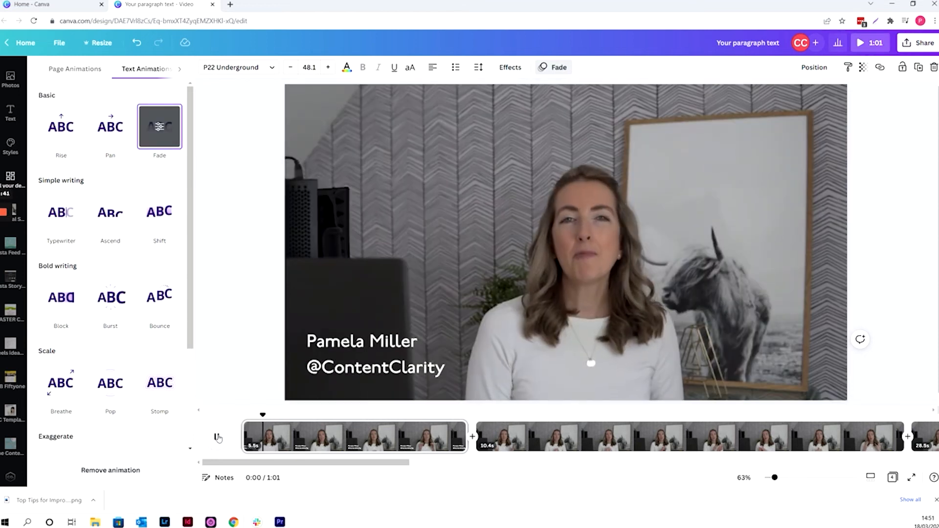
click(217, 436)
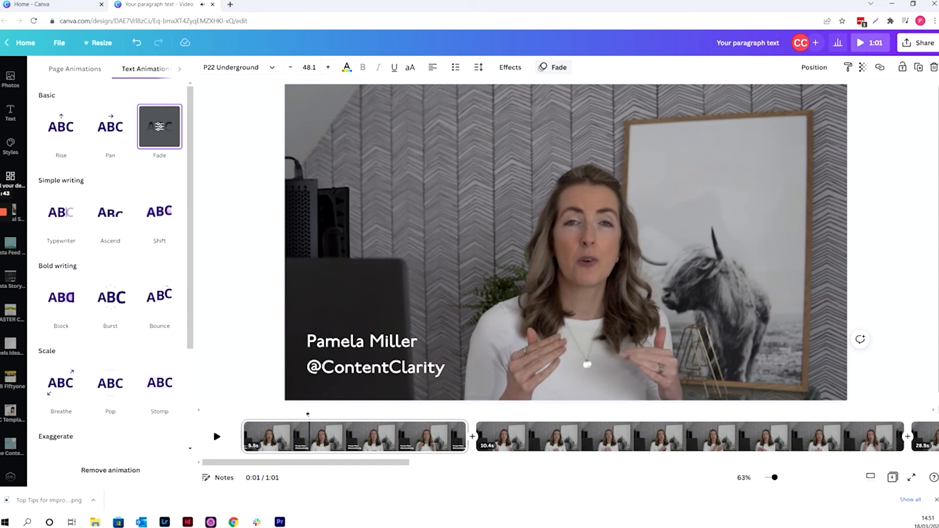
Replay the video from the start of the first clip into the second clip to check the caption's animation
drag(308, 414, 241, 413)
click(217, 437)
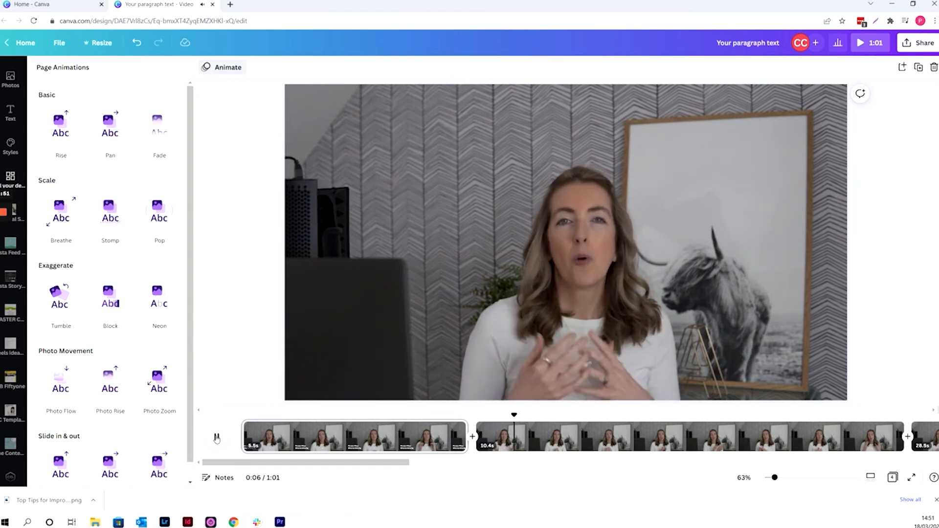
click(217, 436)
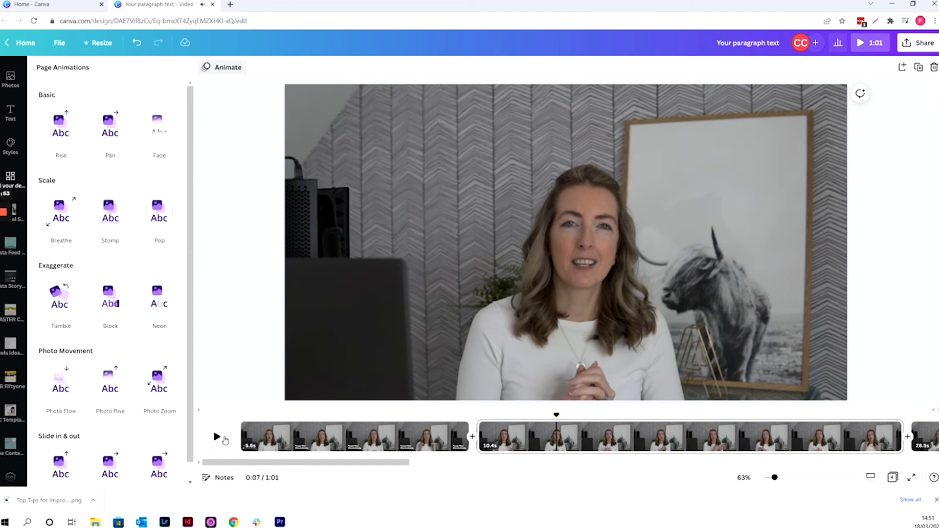
click(217, 437)
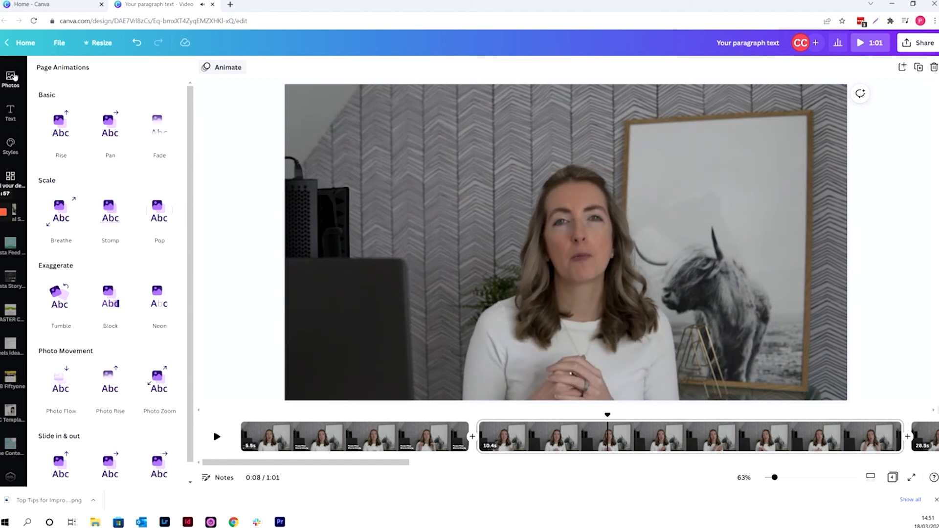
Split the first clip at about 3.4 s
scroll(9, 78, up, 2)
right_click(390, 429)
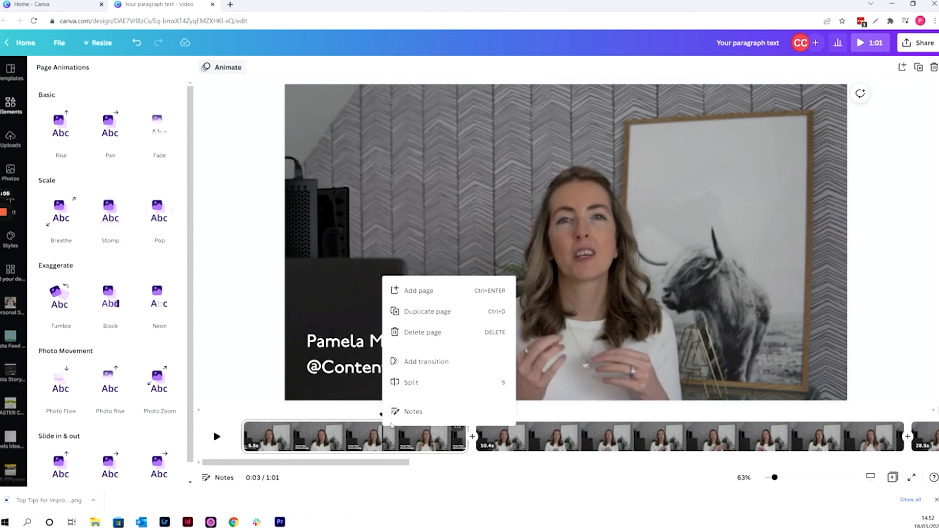
click(413, 384)
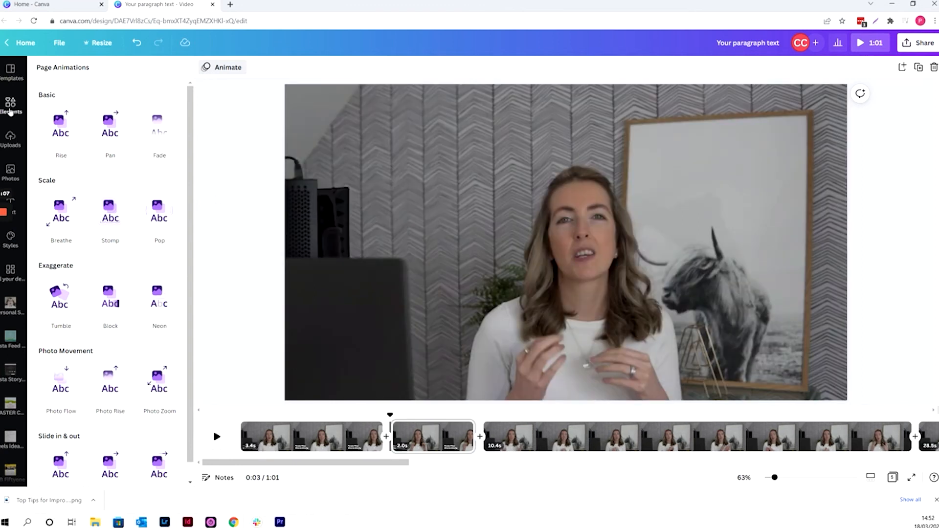
Add the round Canva logo to the split-off clip above the name caption and give it the Pop animation
click(10, 107)
drag(62, 149, 349, 143)
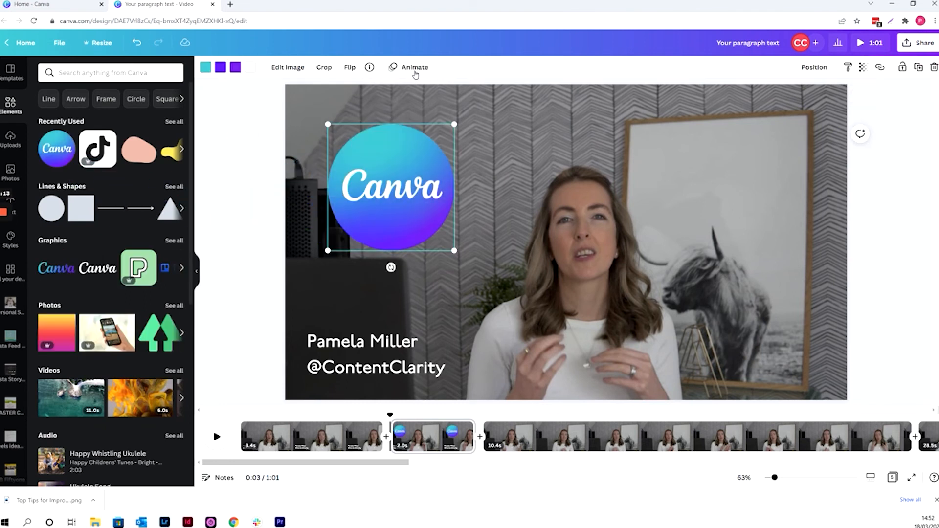
click(415, 68)
click(159, 211)
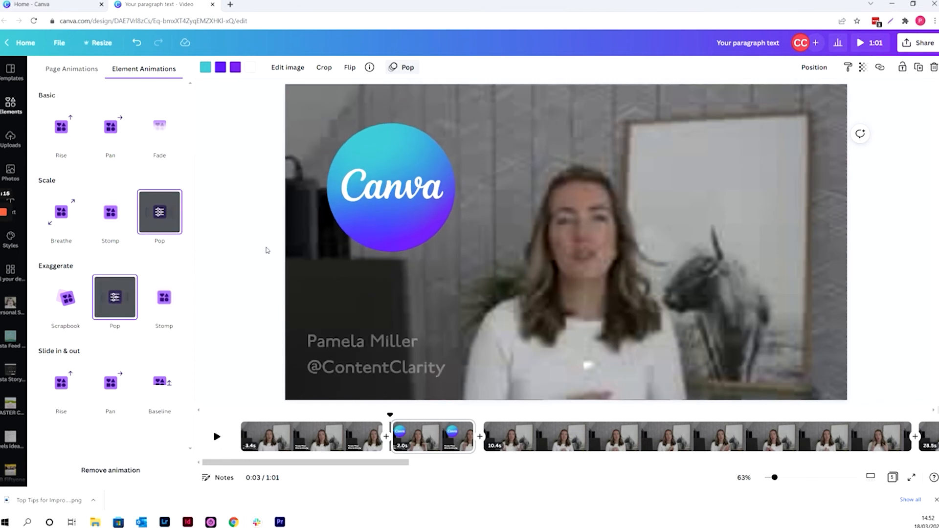
drag(396, 203, 378, 203)
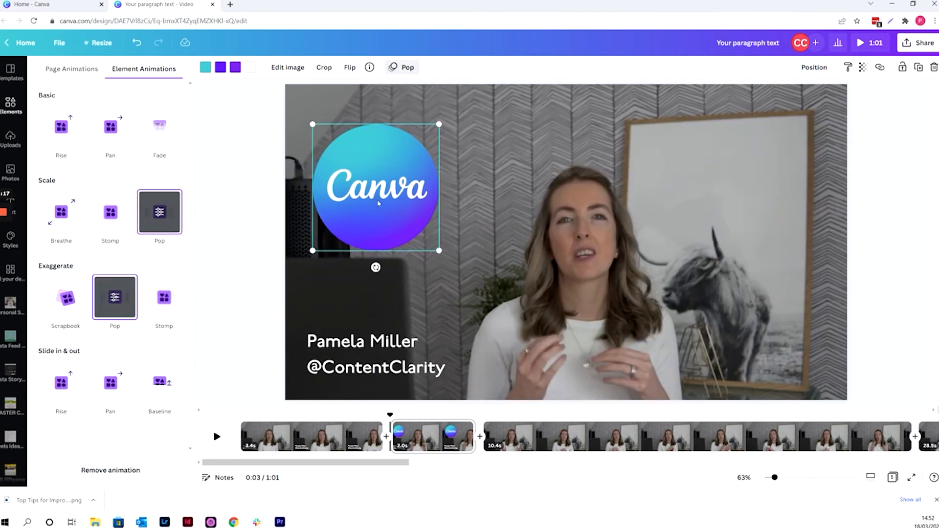
Delete the name caption from the clip with the Canva logo and play the video from the start to review it
click(387, 356)
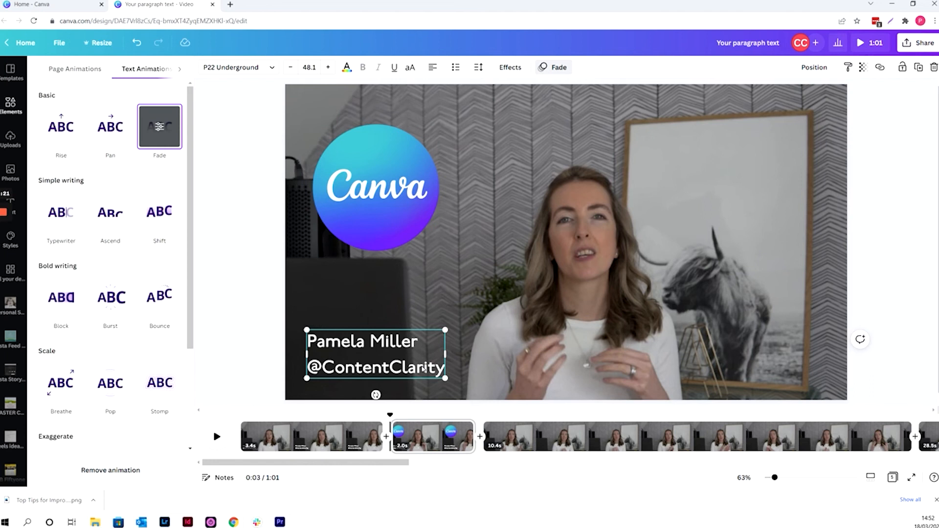
click(419, 413)
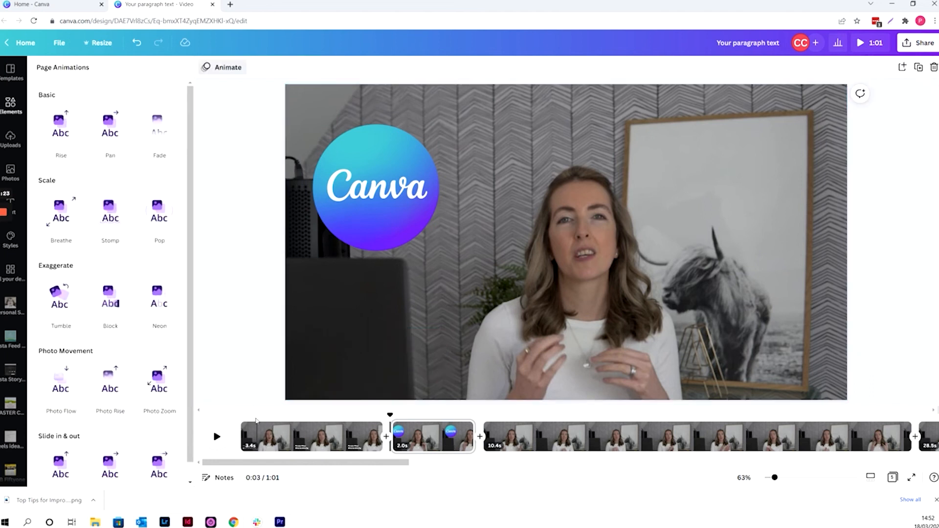
click(252, 429)
click(217, 437)
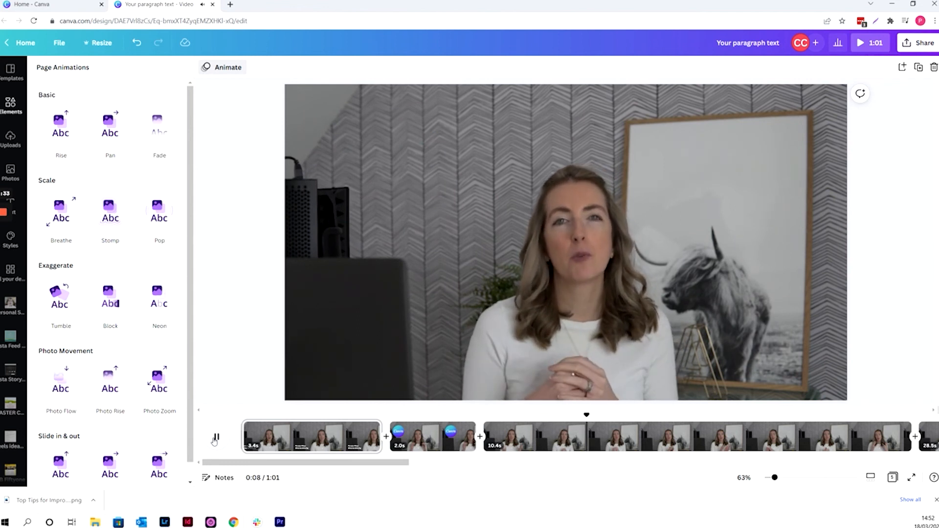
click(215, 440)
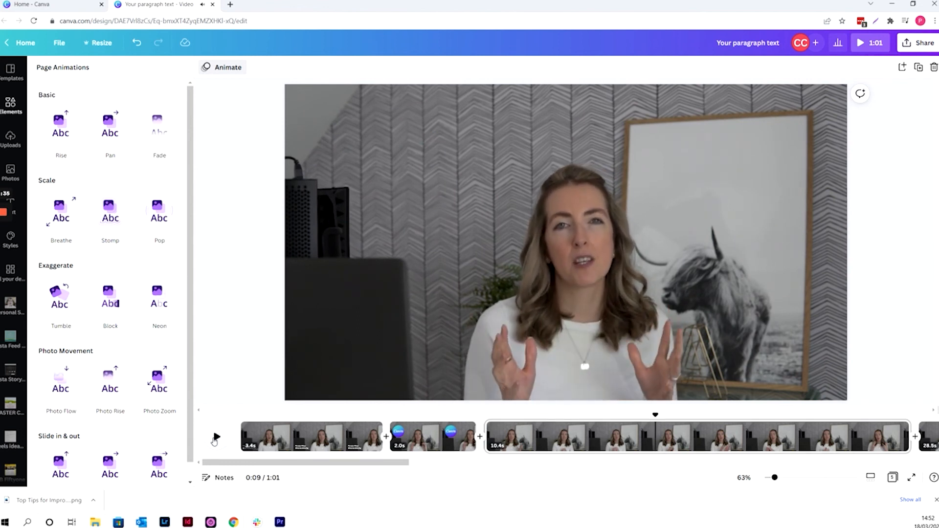